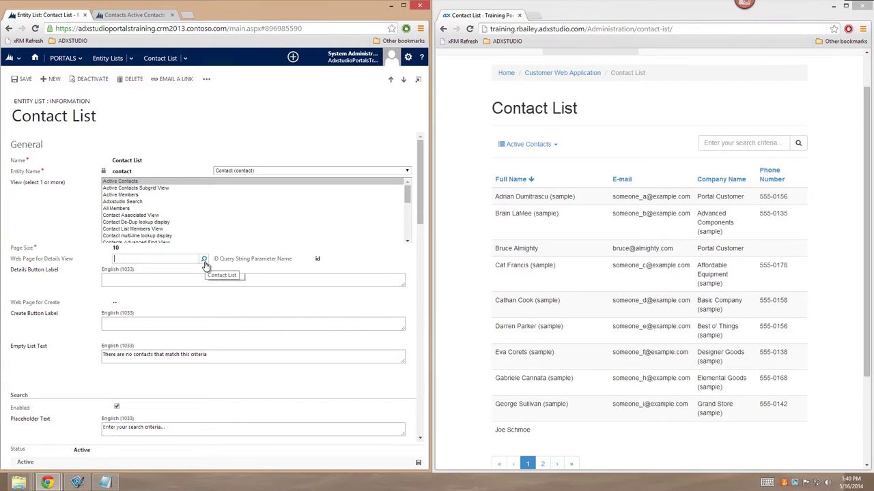
# Set the Contact List's Web Page for Details View to the Edit Contact page.
pyautogui.click(204, 264)
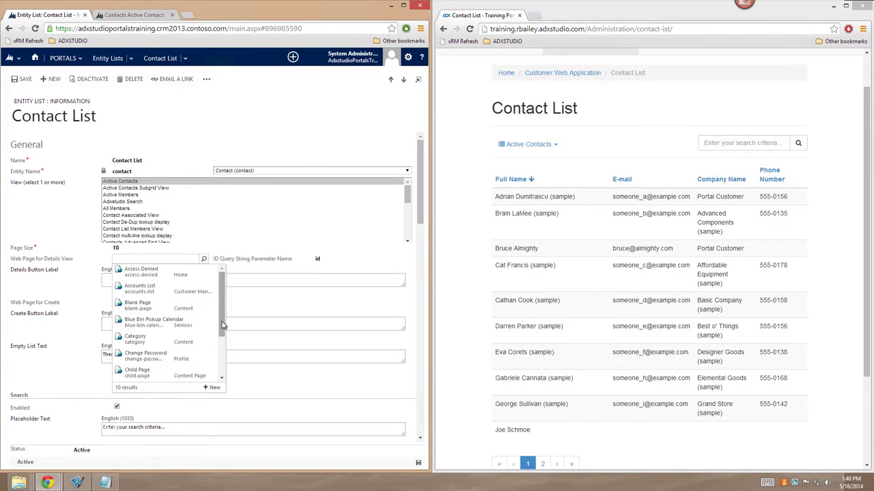
pyautogui.scroll(-2, 218, 355)
pyautogui.scroll(-2, 219, 366)
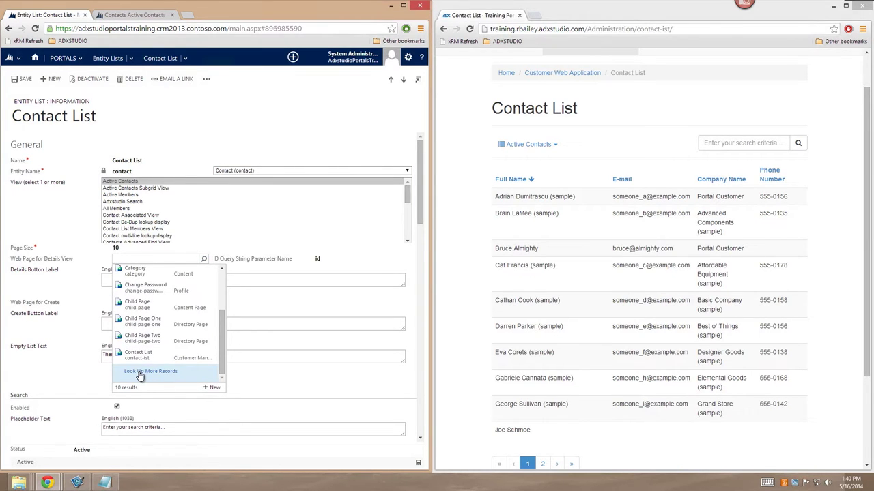
pyautogui.click(139, 373)
pyautogui.scroll(-5, 191, 286)
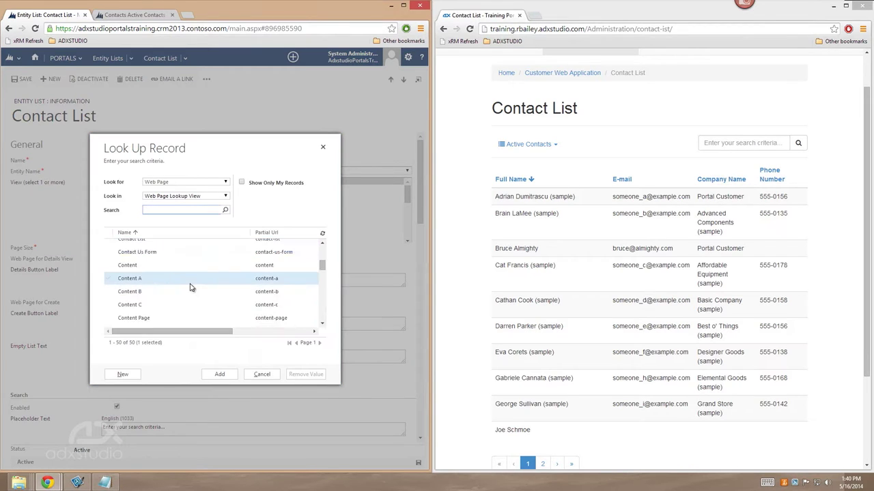
pyautogui.scroll(-3, 180, 286)
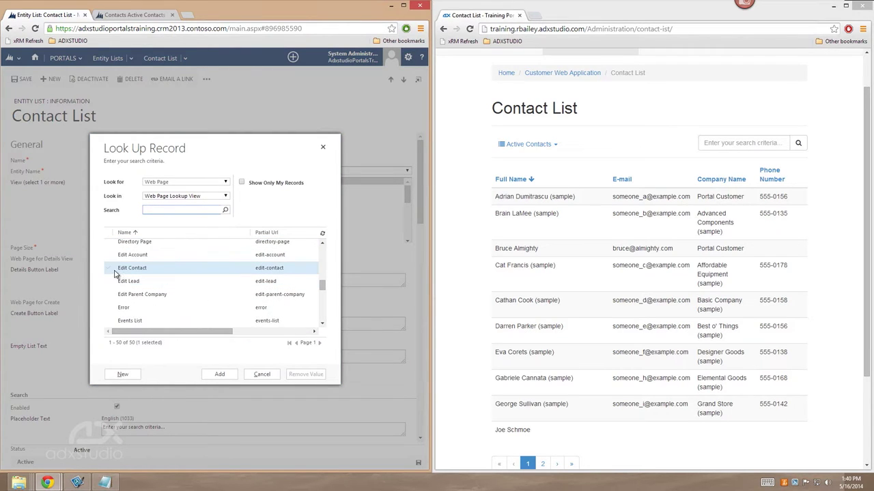
pyautogui.click(109, 270)
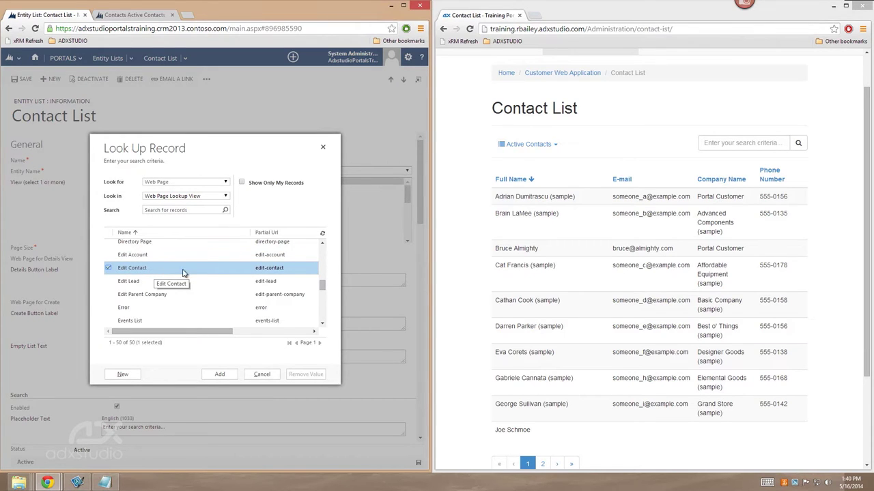
pyautogui.click(220, 375)
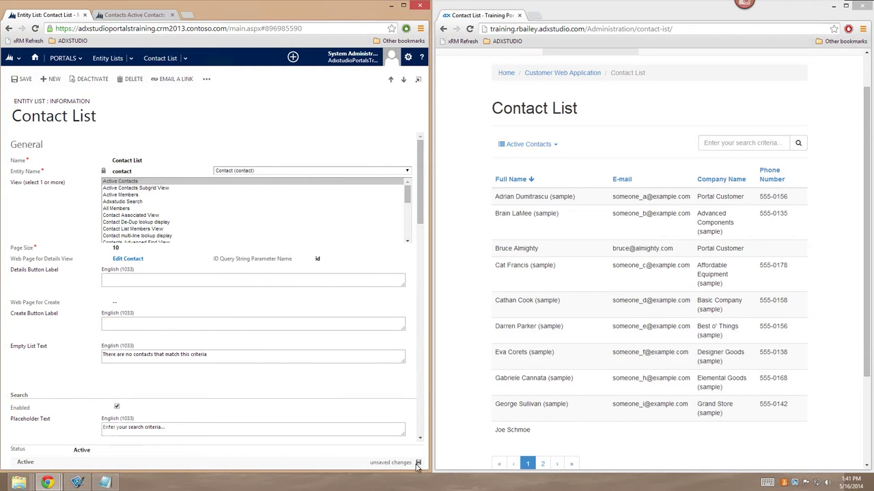
# Save the entity list, refresh the portal, and open the Affordable Equipment contact for editing.
pyautogui.click(418, 463)
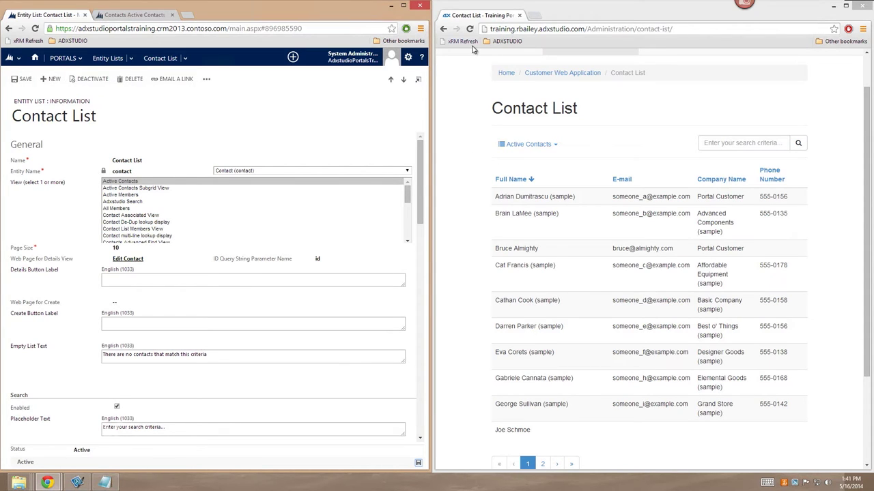
pyautogui.click(470, 29)
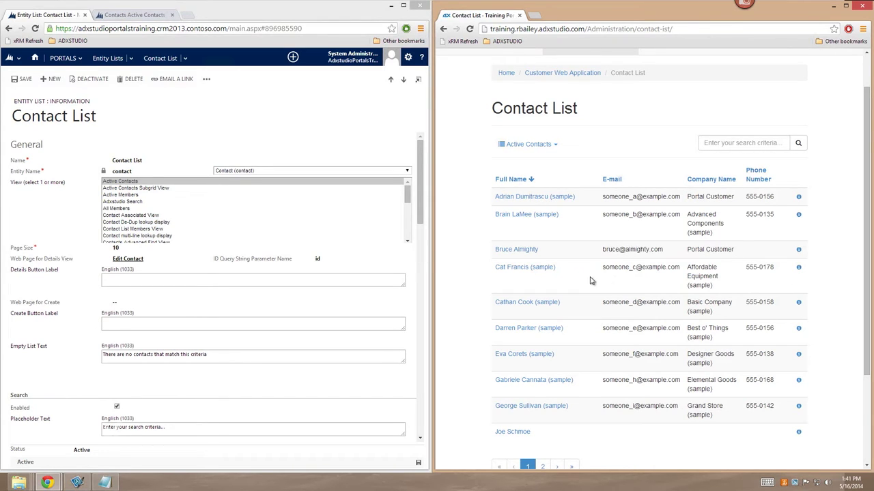
pyautogui.click(516, 272)
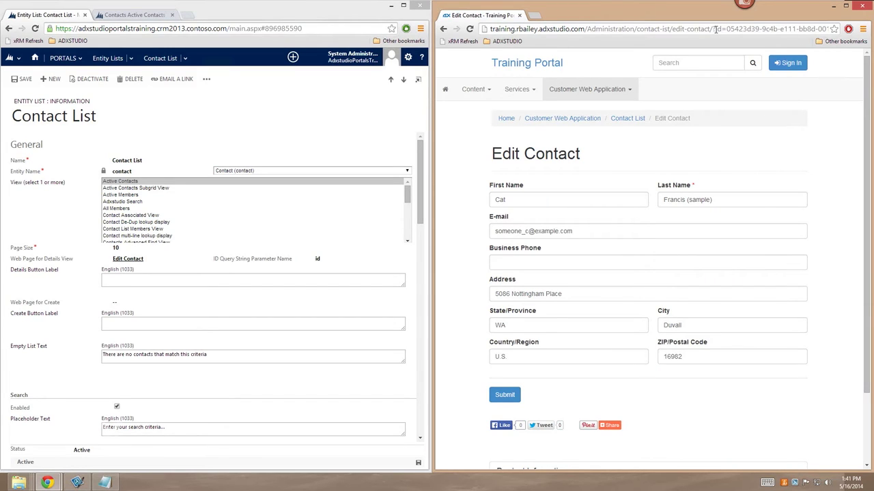
# Change the Affordable Equipment contact's e-mail address on the Edit Contact form and submit it.
pyautogui.moveTo(714, 29); pyautogui.dragTo(833, 29)
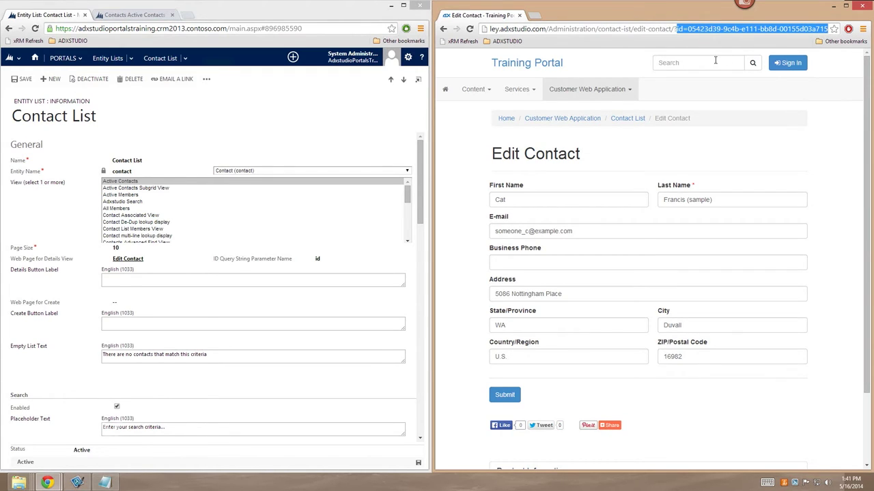
pyautogui.click(530, 232)
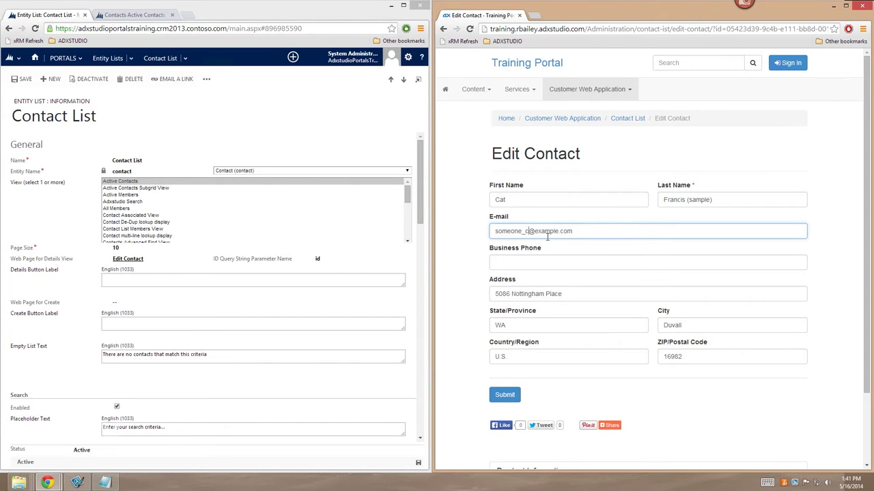
pyautogui.write('at')
pyautogui.click(508, 395)
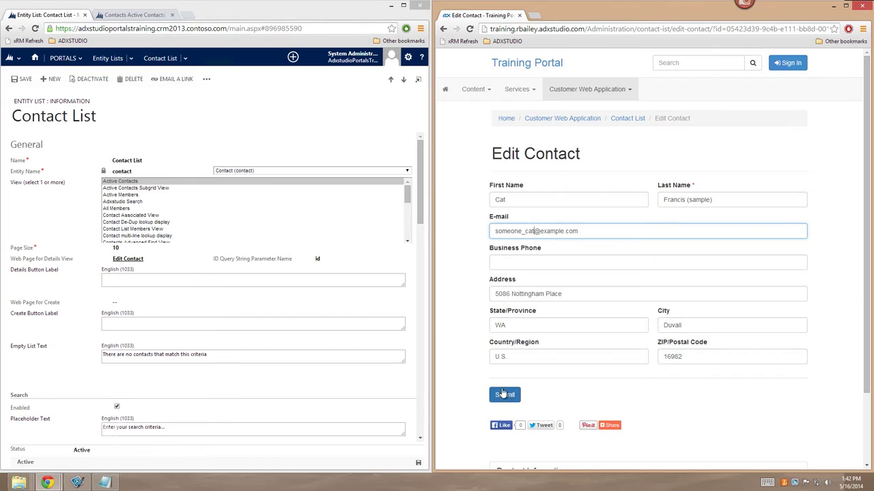
pyautogui.click(505, 396)
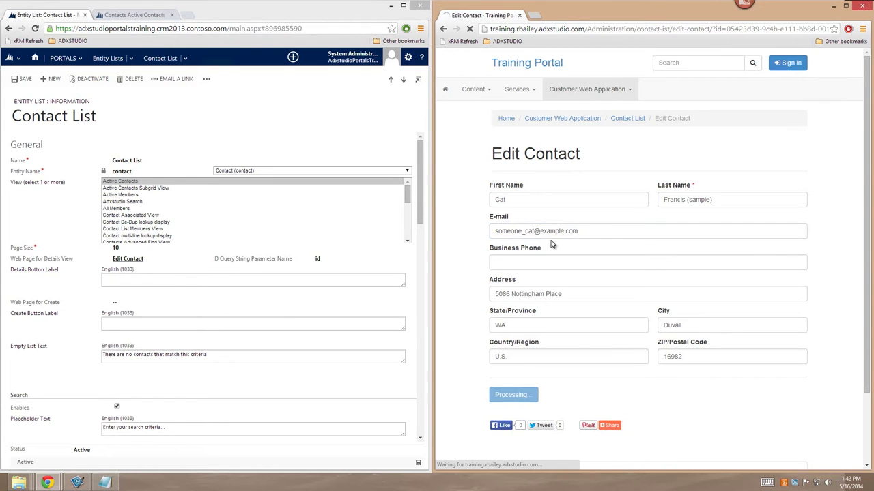
# Scroll the returned Contact List to confirm the Affordable Equipment contact's updated e-mail address.
pyautogui.scroll(-1, 615, 273)
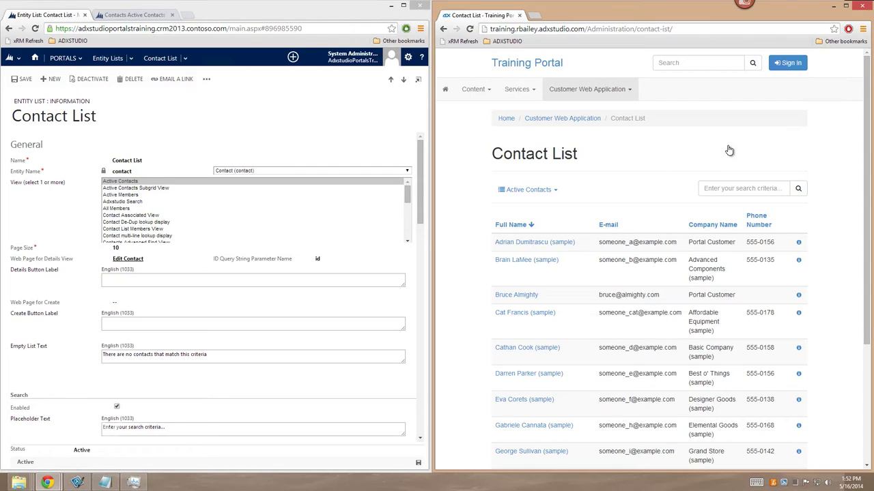
pyautogui.scroll(-2, 833, 280)
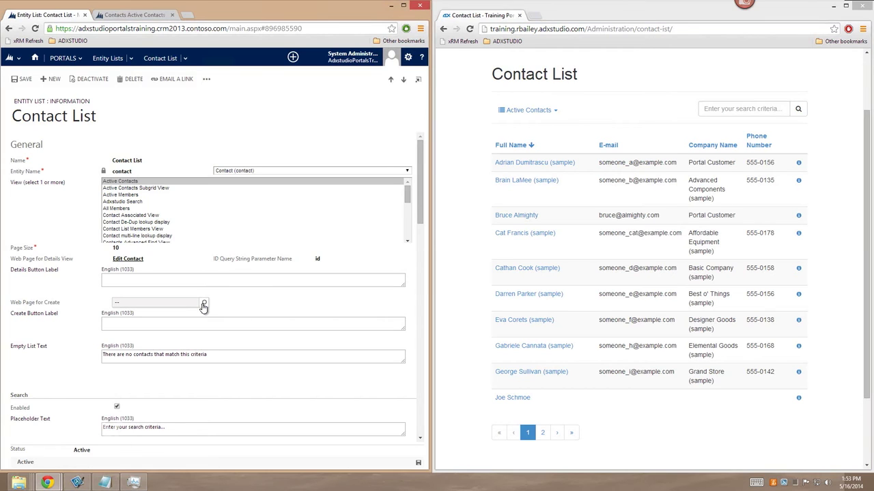
pyautogui.click(204, 304)
# Set Create Contact as the Web Page for Create, label the button 'Create', and save.
pyautogui.click(205, 304)
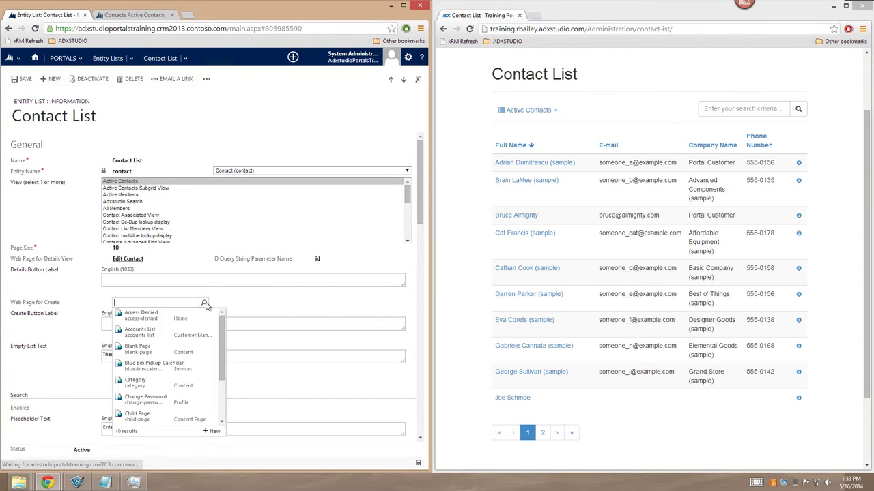
pyautogui.scroll(-5, 200, 379)
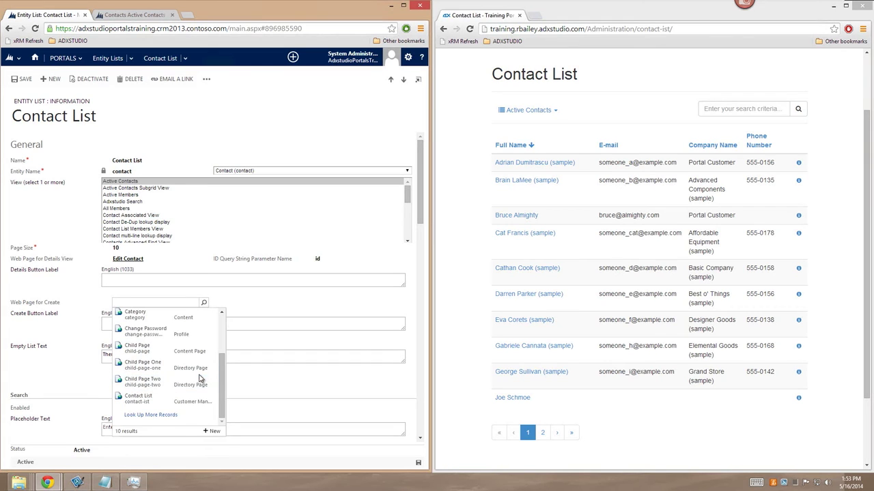
pyautogui.click(147, 415)
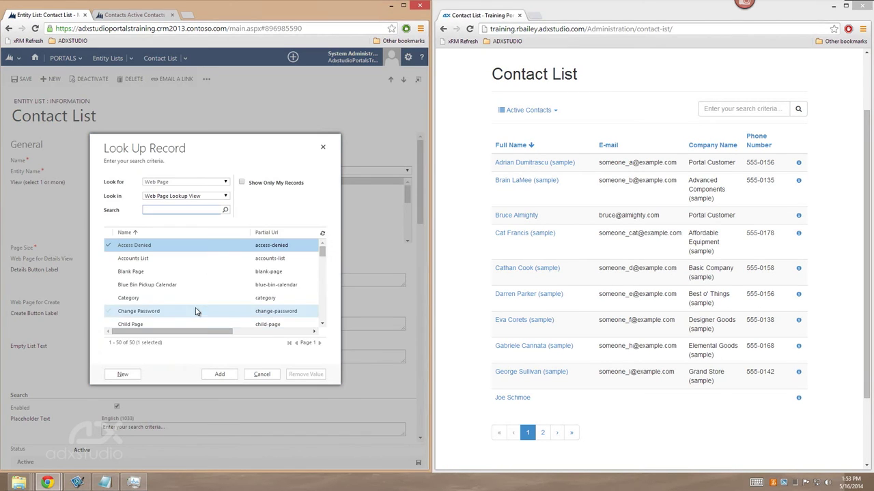
pyautogui.scroll(-5, 194, 310)
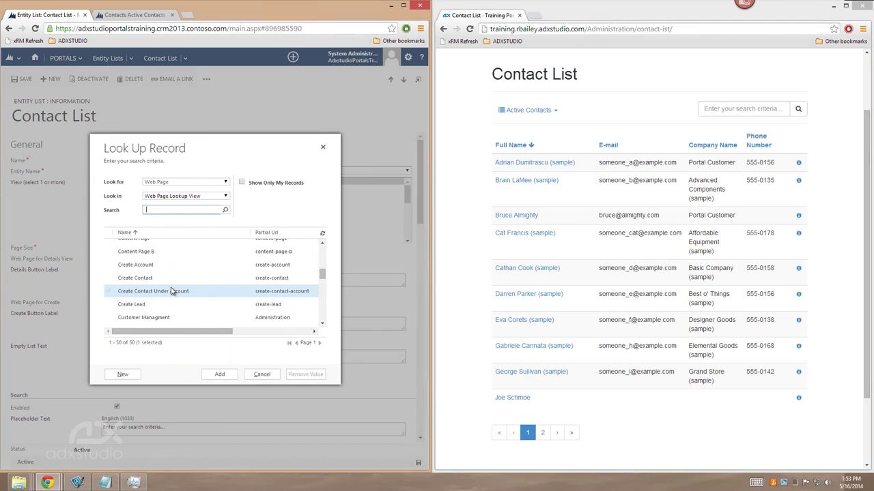
pyautogui.scroll(-3, 178, 295)
pyautogui.scroll(3, 158, 282)
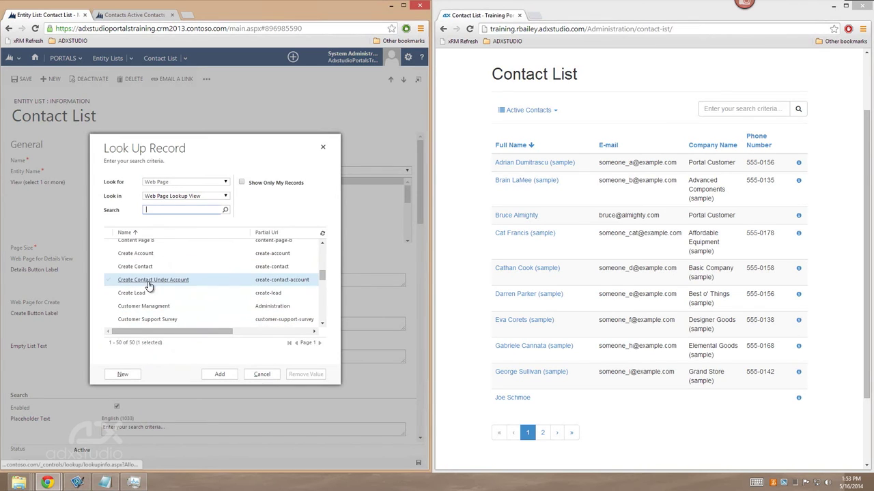
pyautogui.click(108, 267)
pyautogui.click(107, 268)
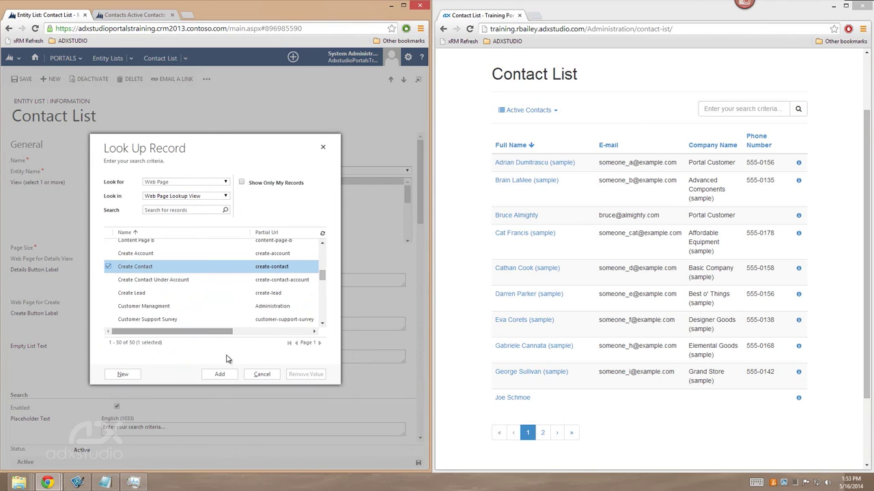
pyautogui.click(217, 376)
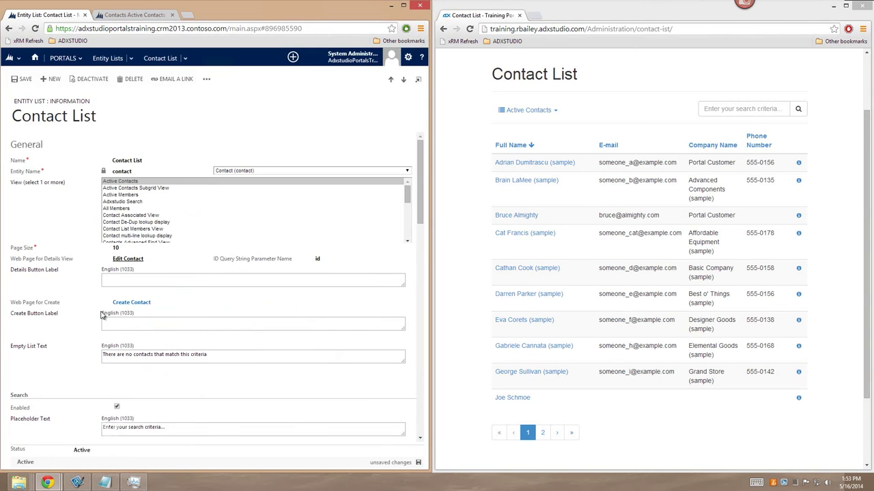
pyautogui.click(121, 322)
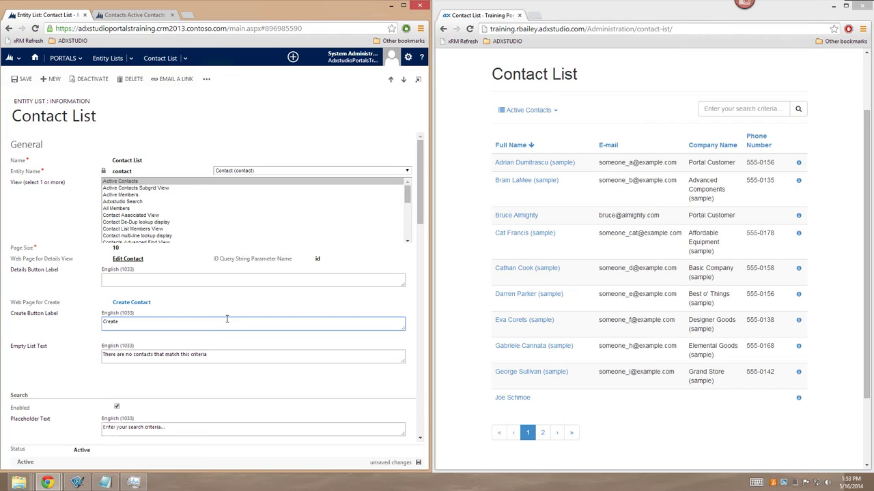
pyautogui.click(418, 463)
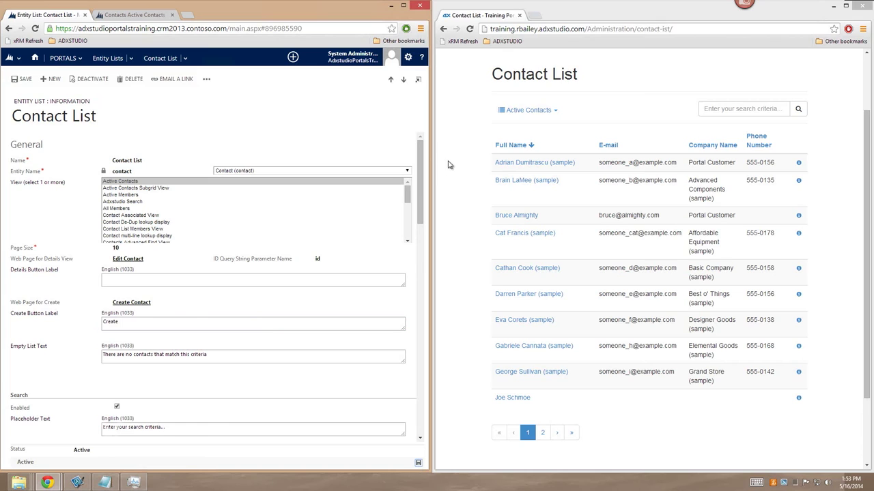
# Refresh the portal and open the blank Create Contact form from the list's Create button.
pyautogui.click(464, 42)
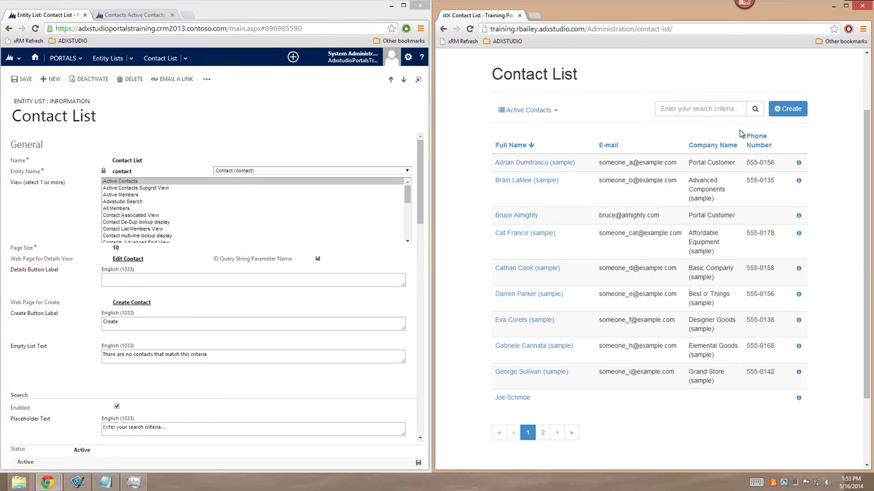
pyautogui.click(791, 117)
pyautogui.click(785, 117)
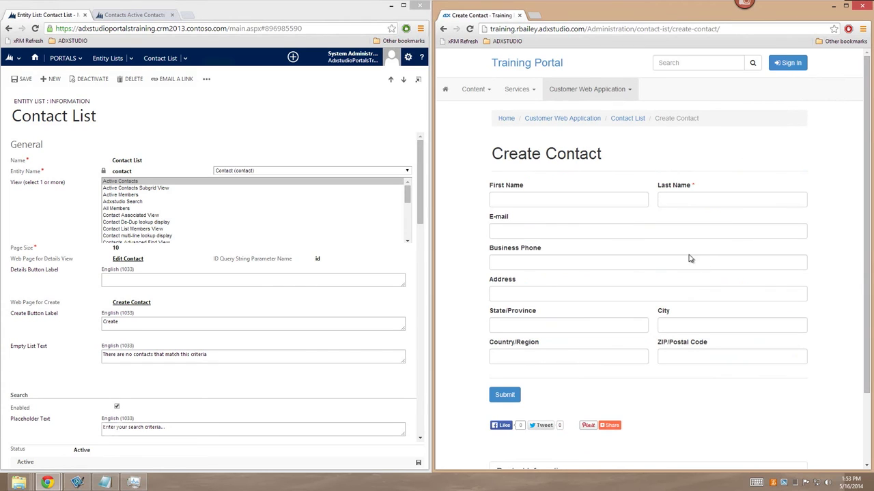
pyautogui.click(514, 200)
# Enter the new contact's first name, last name and e-mail address, then submit the form.
pyautogui.write('Adam')
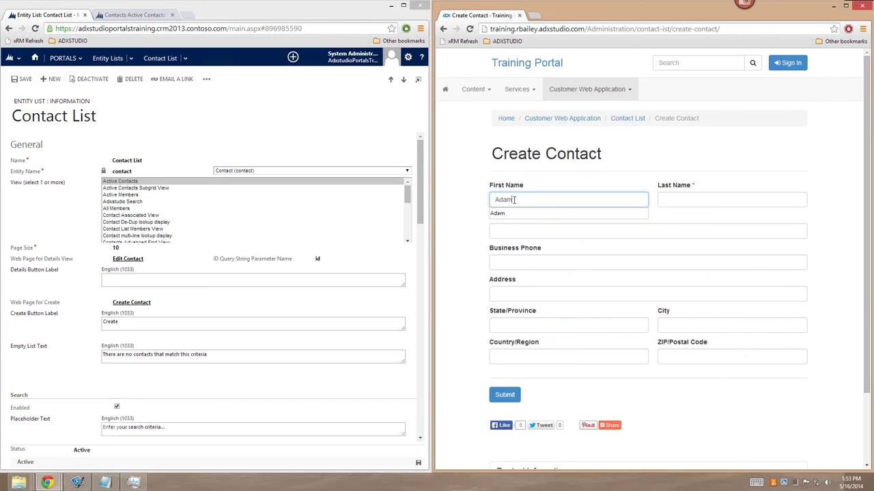
pyautogui.press('Tab')
pyautogui.write('Wes')
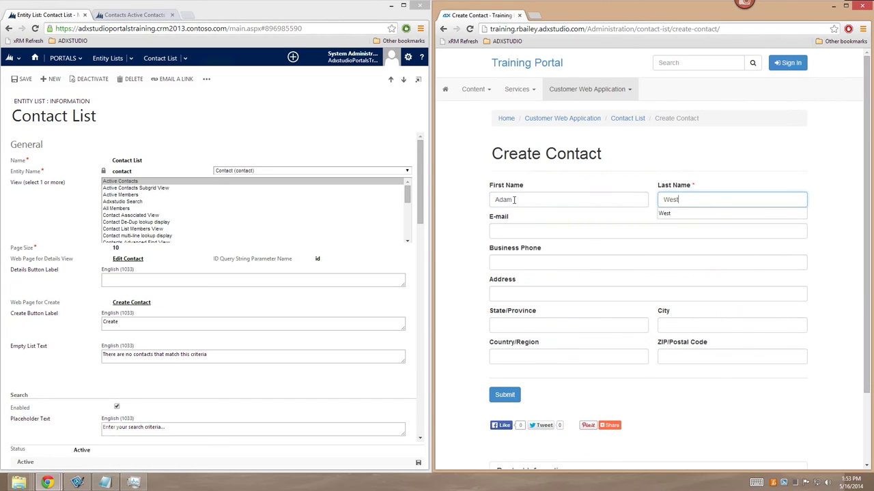
pyautogui.click(510, 227)
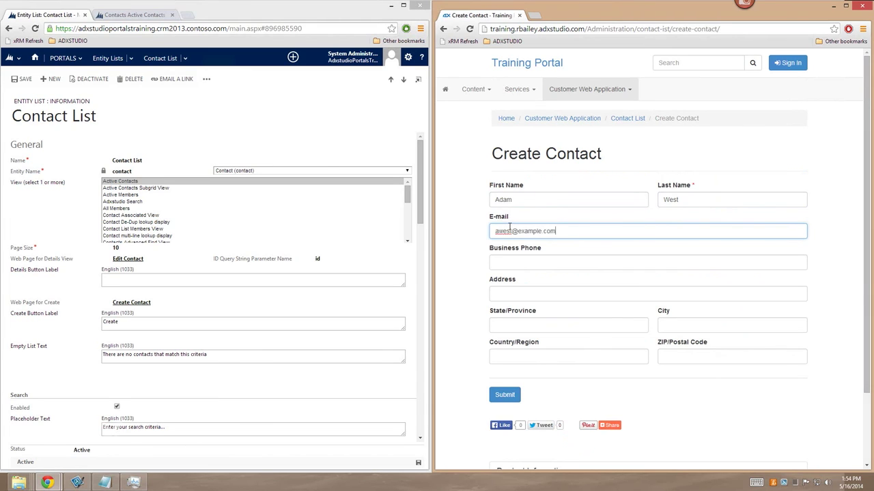
pyautogui.press('Tab')
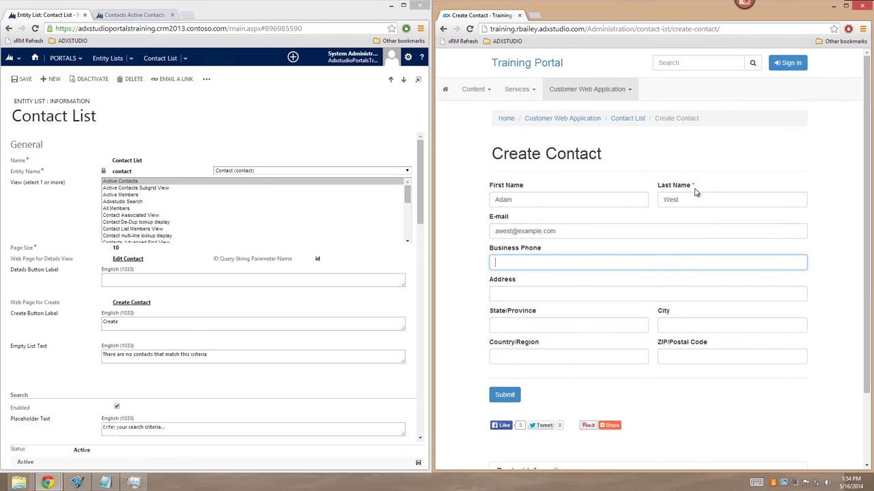
pyautogui.click(499, 398)
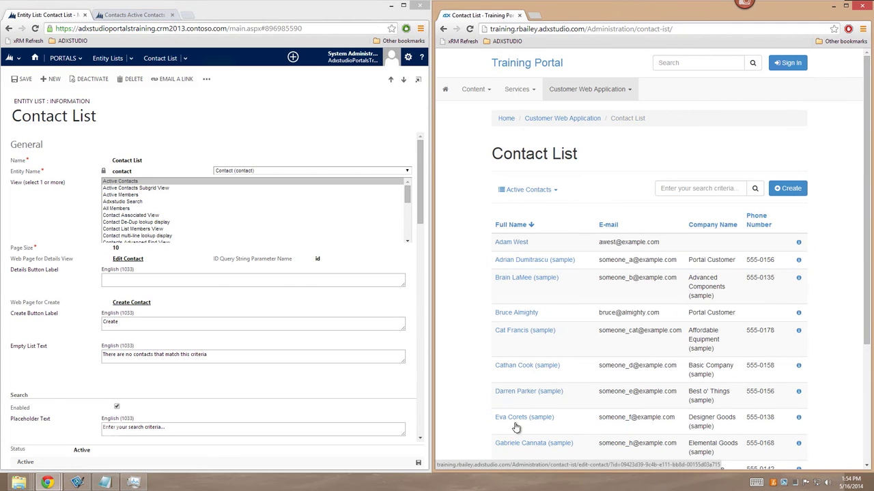